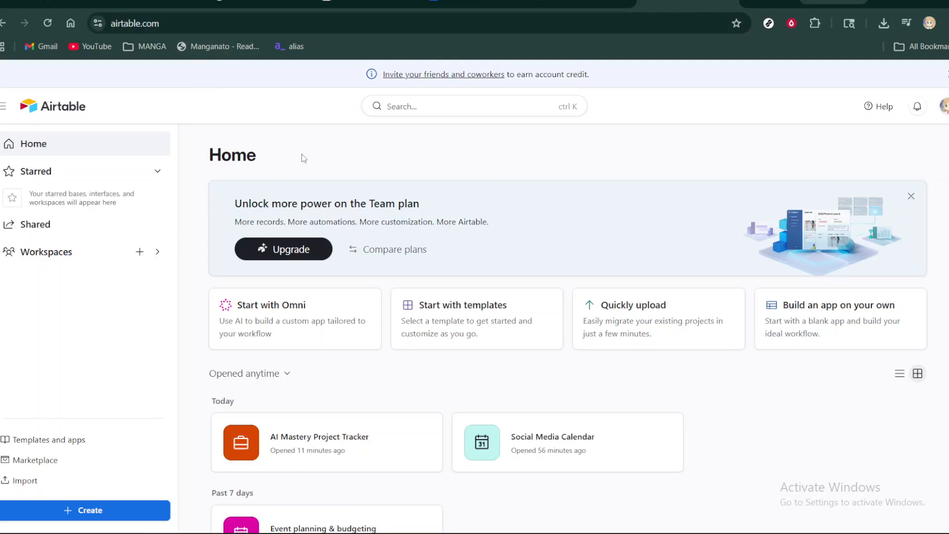
# Step: Open the AI Mastery Project Tracker base from the home page
pyautogui.click(178, 23)
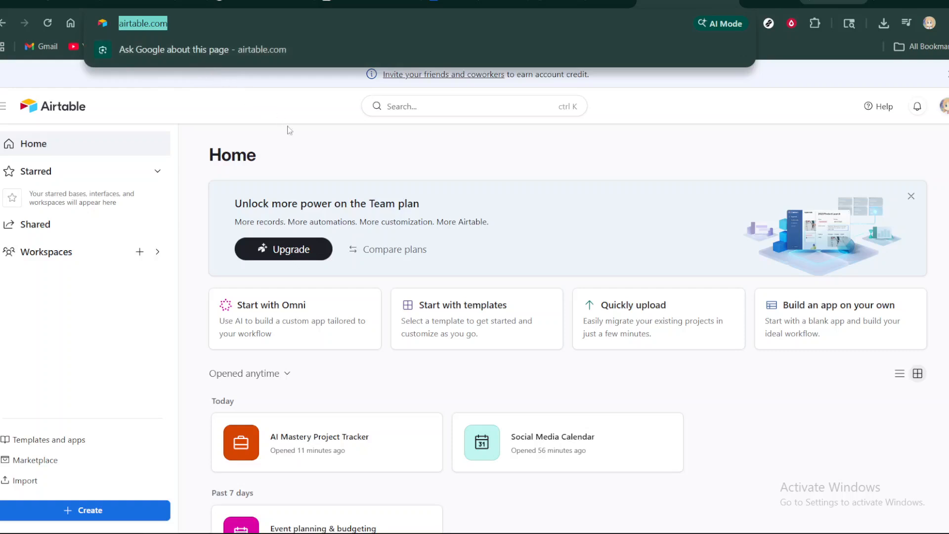
pyautogui.moveTo(308, 165); pyautogui.dragTo(328, 458)
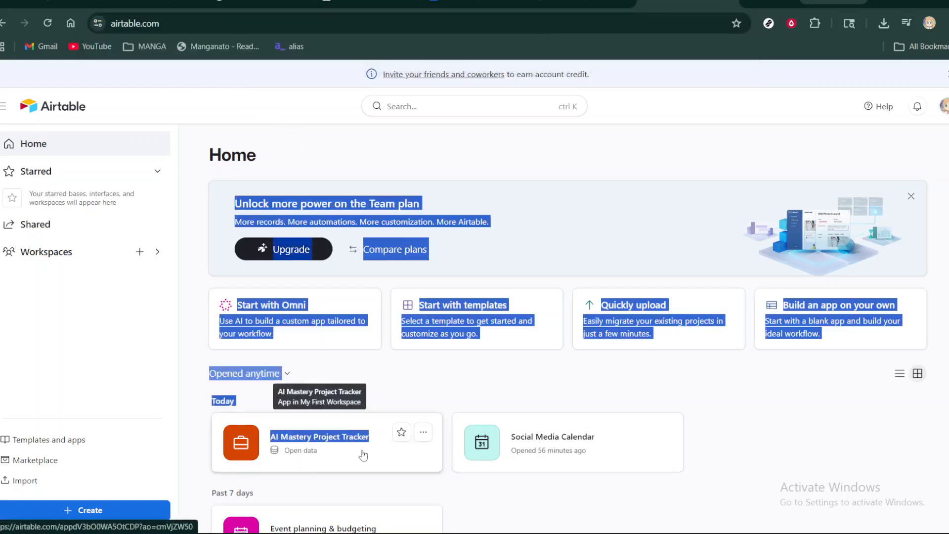
pyautogui.click(365, 457)
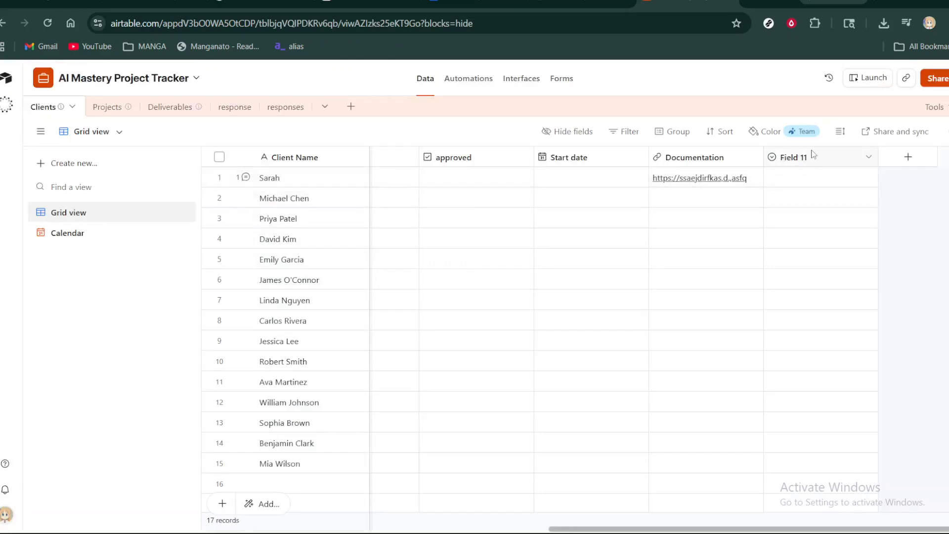
# Step: Check the field type of Field 11 in the Clients table
pyautogui.click(777, 159)
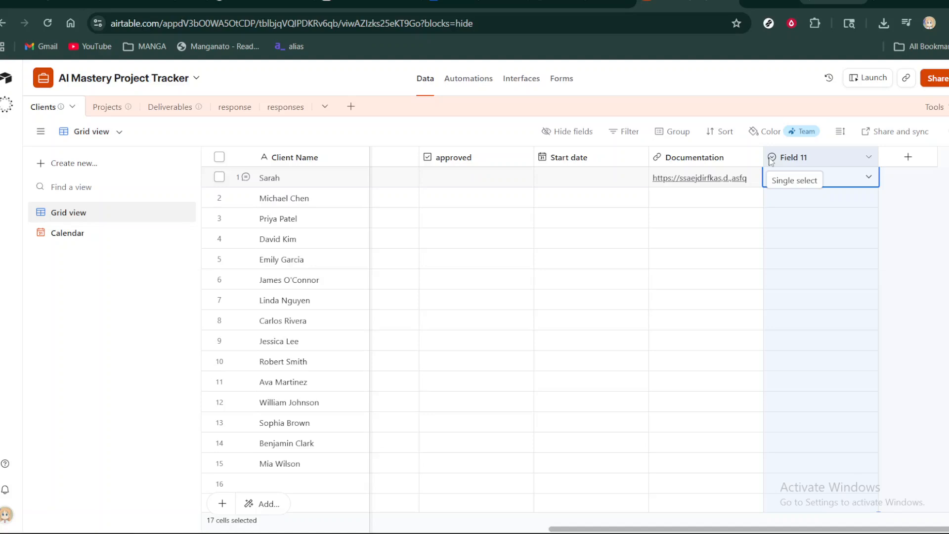
pyautogui.click(780, 205)
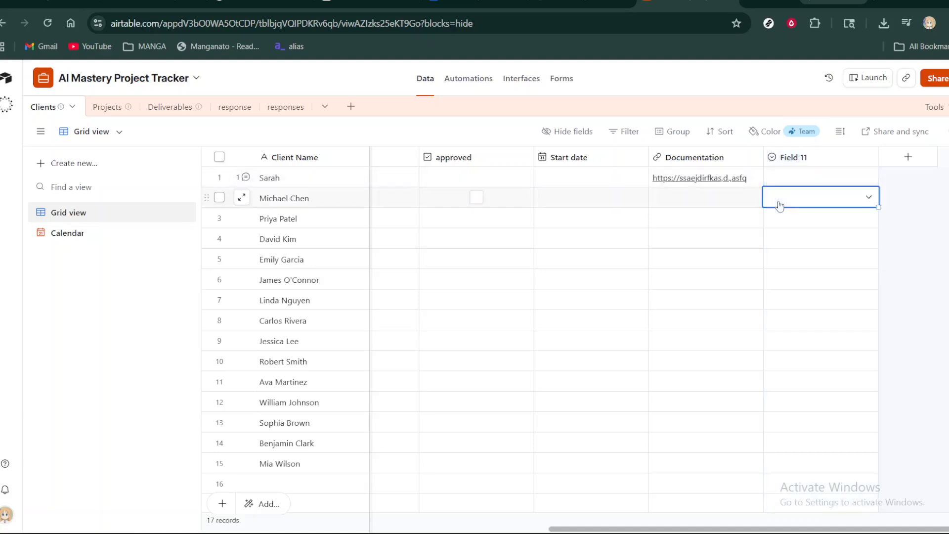
pyautogui.click(908, 250)
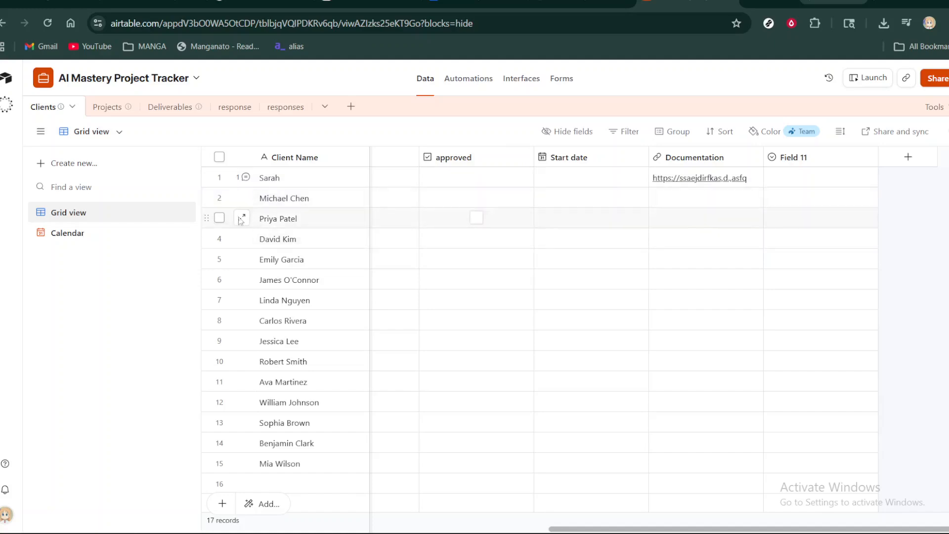
# Step: Create a collaborative Kanban view named Kanban for the Clients table, stacked by Field 11
pyautogui.click(102, 172)
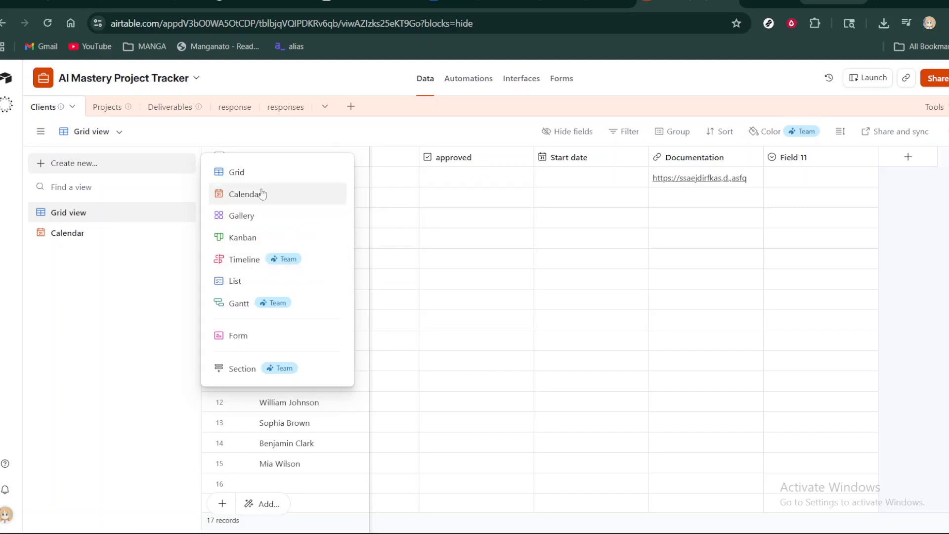
pyautogui.click(257, 238)
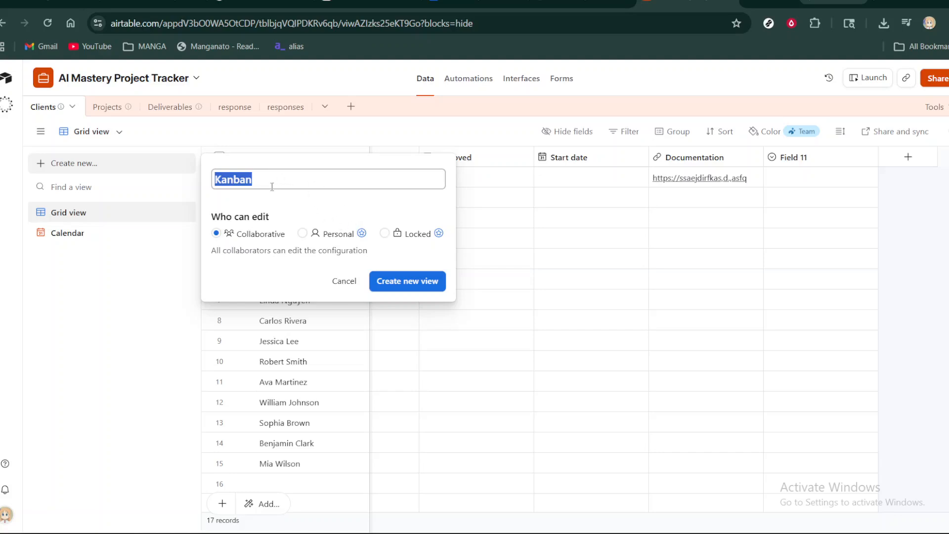
pyautogui.click(402, 278)
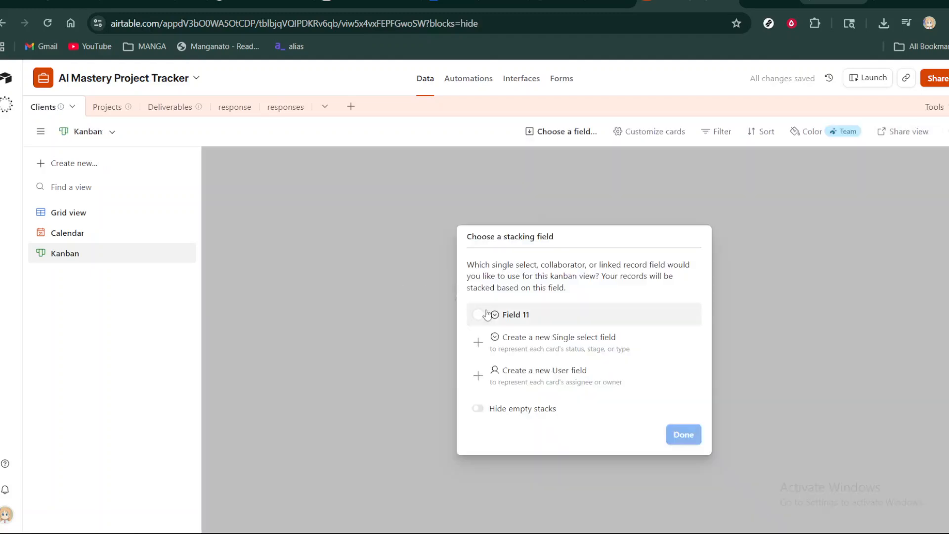
pyautogui.click(478, 316)
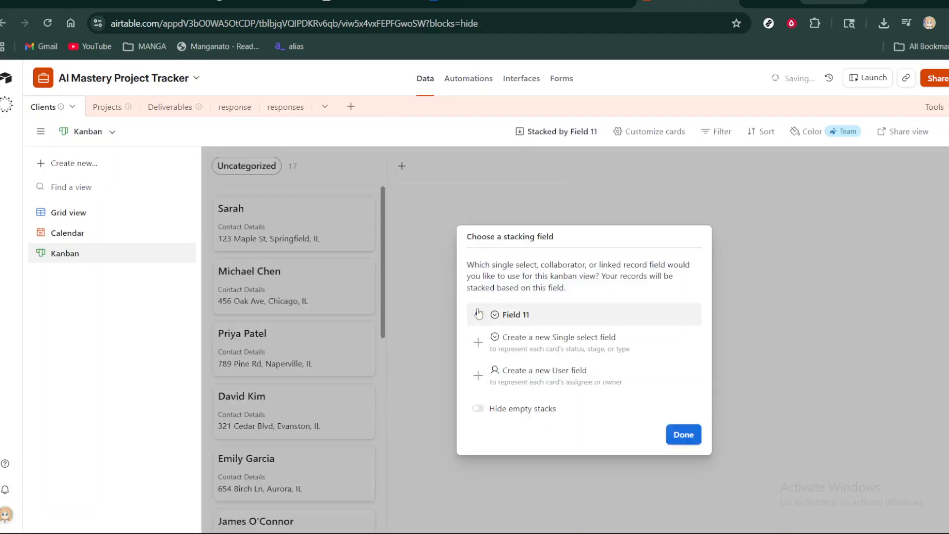
pyautogui.click(684, 435)
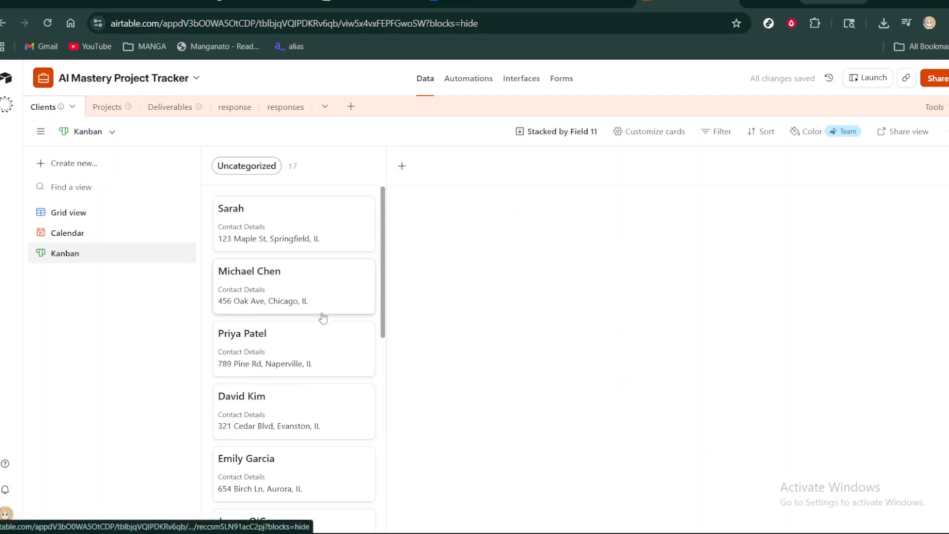
# Step: Examine the client cards in the Uncategorized stack from first to last
pyautogui.scroll(-10, 323, 317)
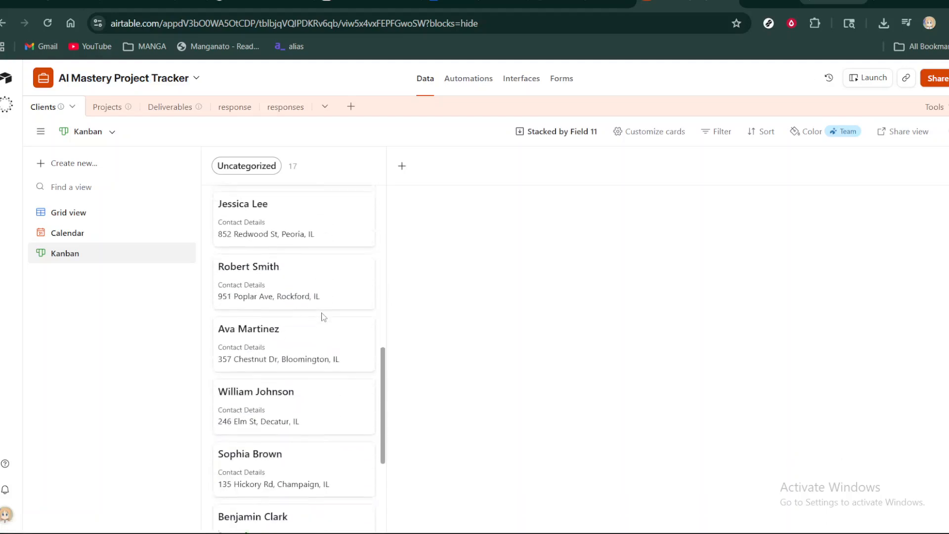
pyautogui.scroll(-5, 323, 317)
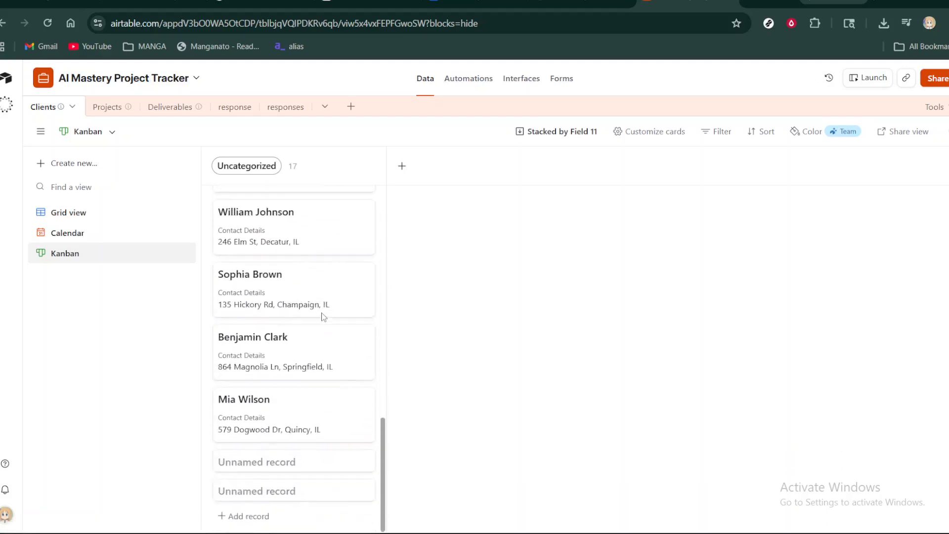
pyautogui.scroll(15, 323, 317)
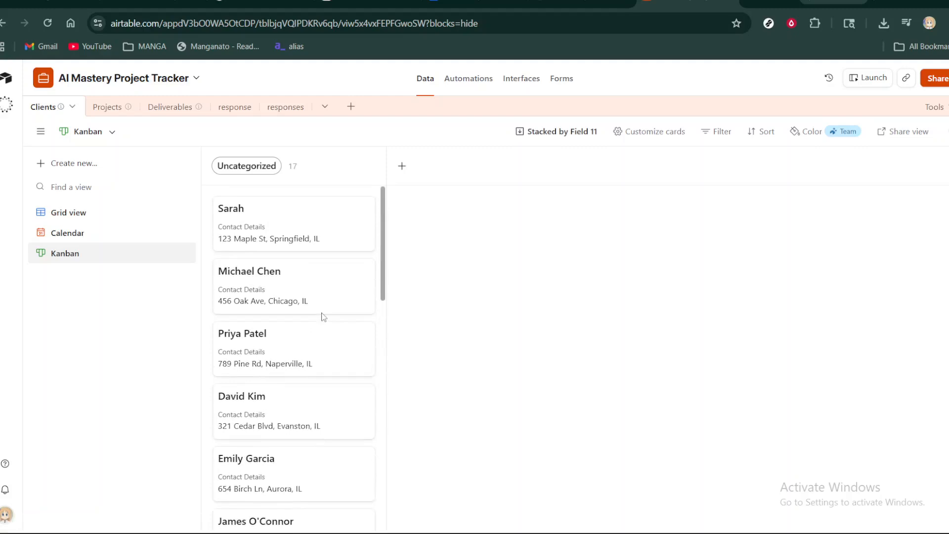
pyautogui.scroll(-2, 324, 317)
pyautogui.scroll(1, 324, 317)
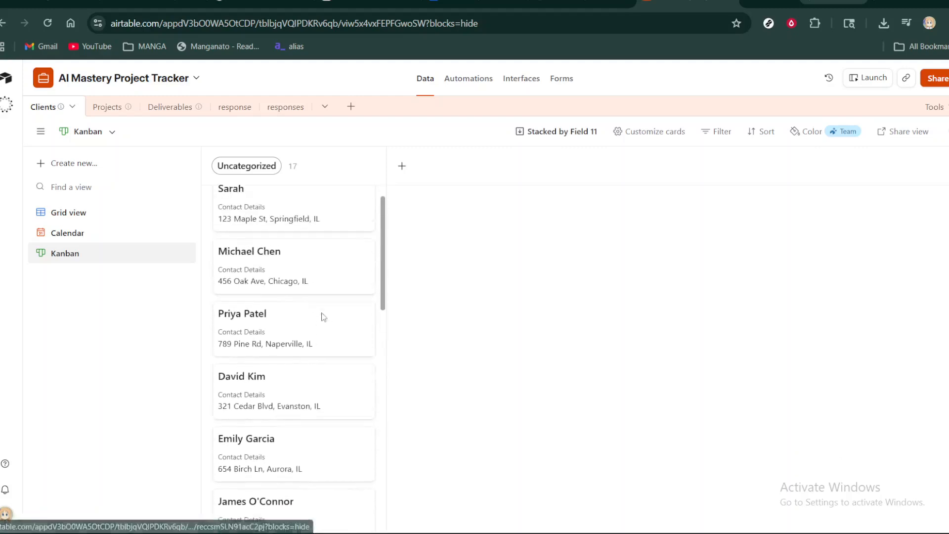
pyautogui.scroll(1, 323, 317)
pyautogui.scroll(-2, 324, 317)
pyautogui.scroll(2, 324, 317)
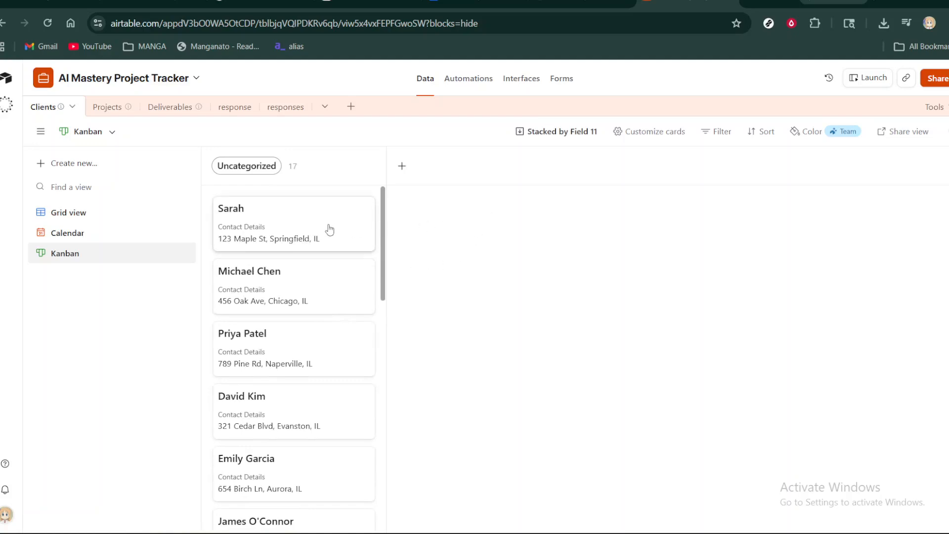
# Step: Reorder the Uncategorized stack by moving its second card to the top, followed by its third card above that one
pyautogui.moveTo(354, 223); pyautogui.dragTo(595, 239)
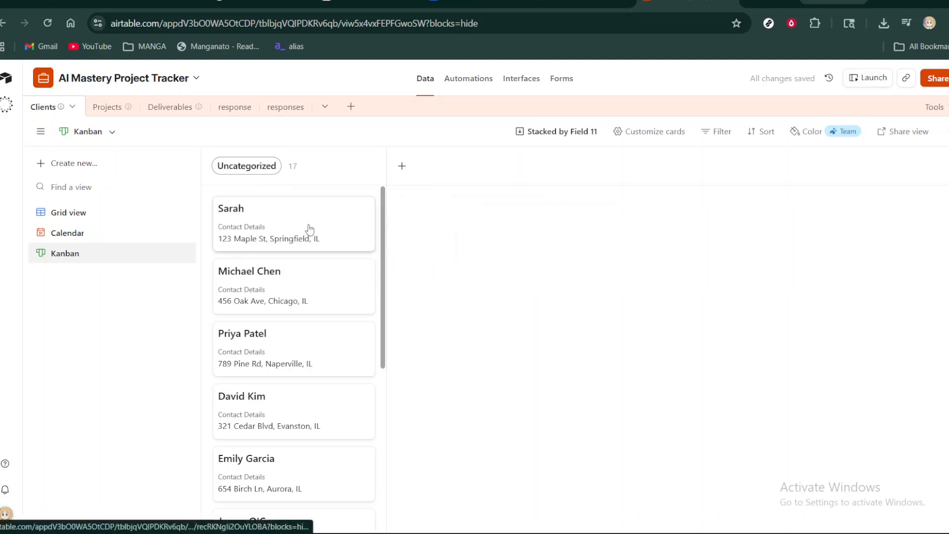
pyautogui.moveTo(304, 293); pyautogui.dragTo(303, 218)
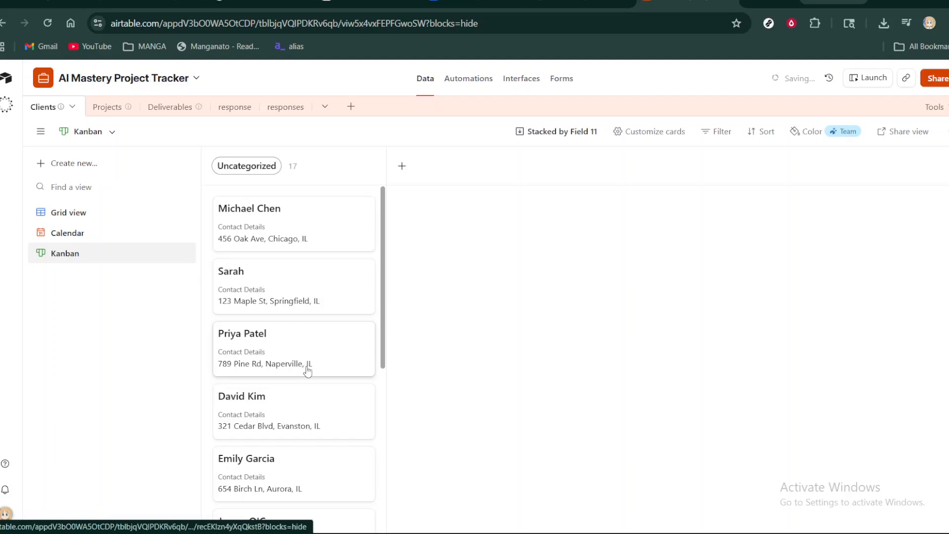
pyautogui.moveTo(311, 355); pyautogui.dragTo(405, 174)
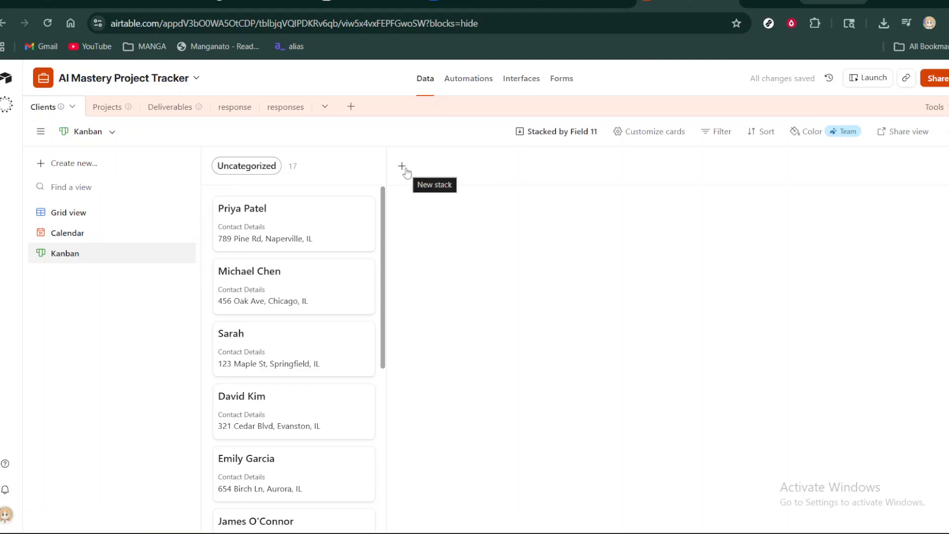
# Step: Add a new stack with a blank name beside the Uncategorized stack
pyautogui.click(405, 170)
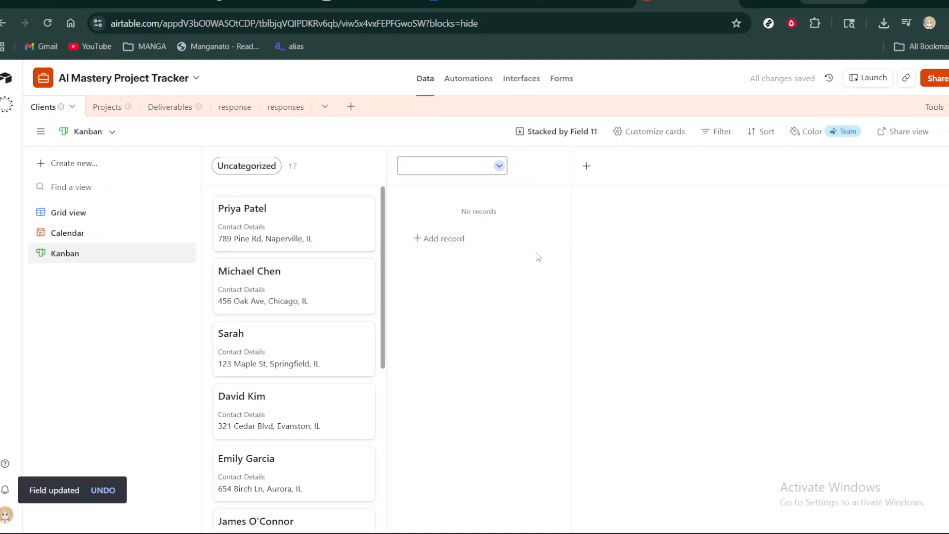
pyautogui.click(604, 245)
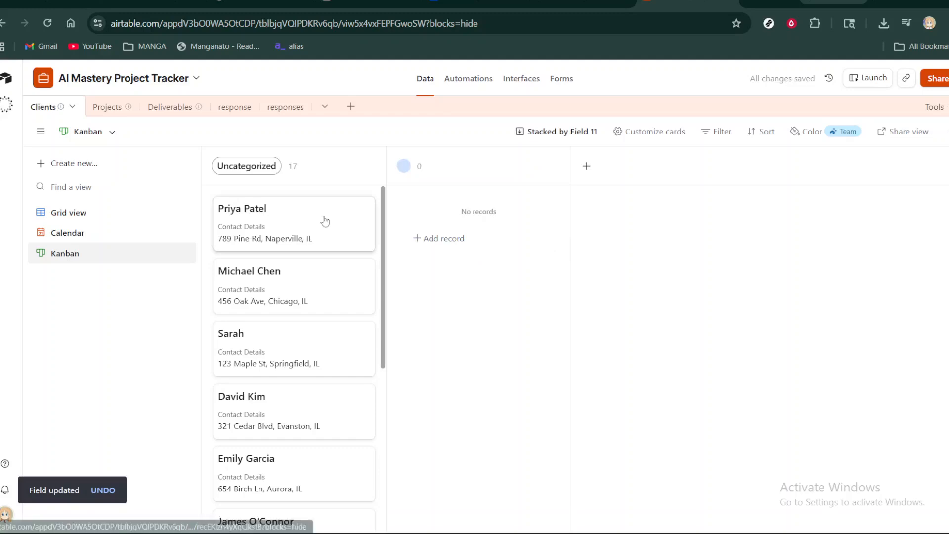
# Step: Customize the Kanban cards to show the Email and Projects fields and hide Contact Details
pyautogui.click(662, 135)
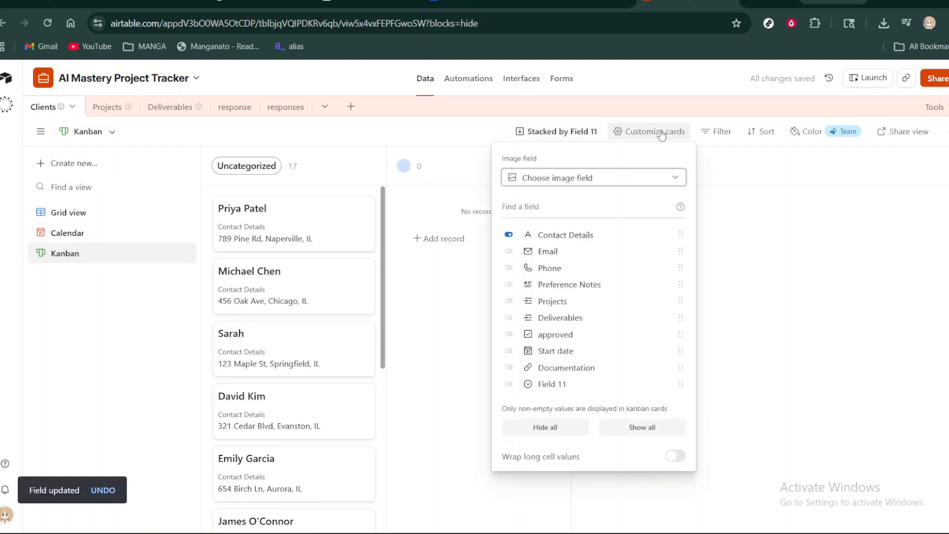
pyautogui.click(511, 253)
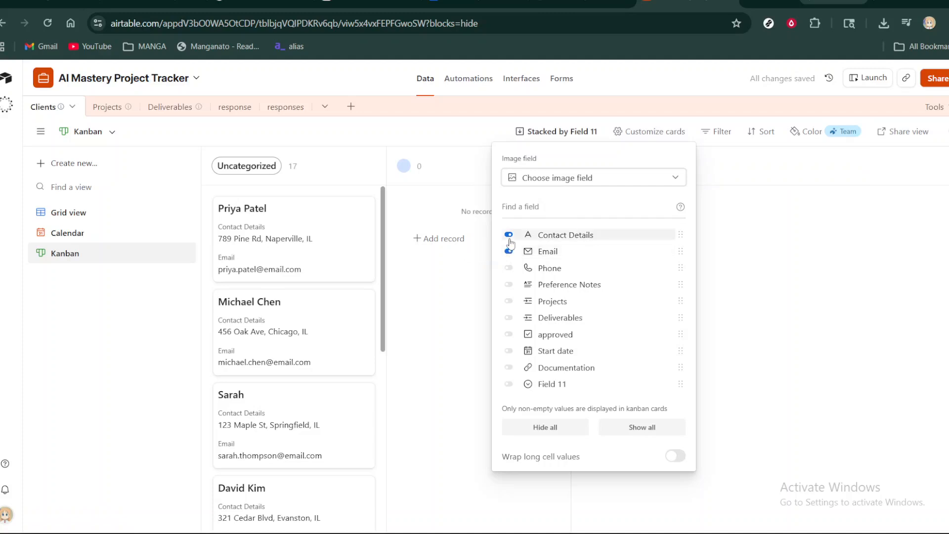
pyautogui.click(509, 236)
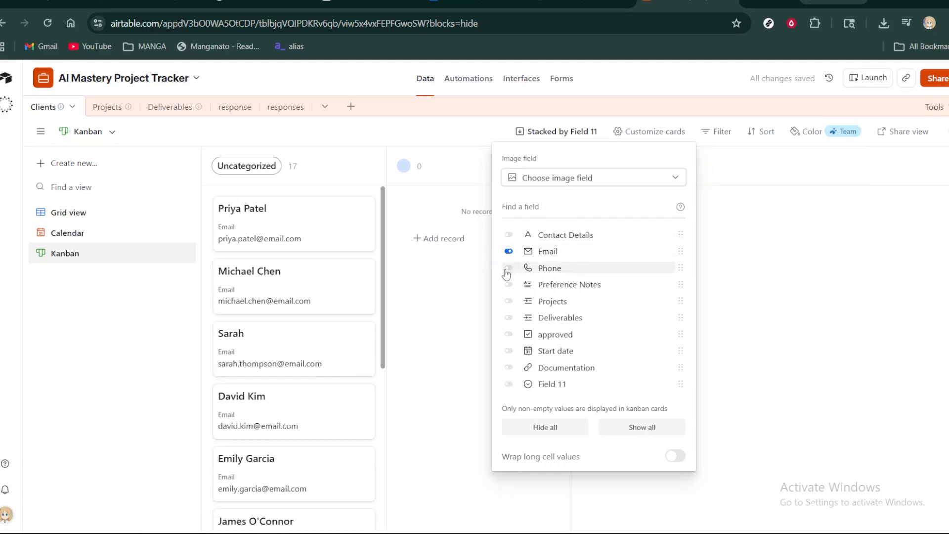
pyautogui.click(508, 301)
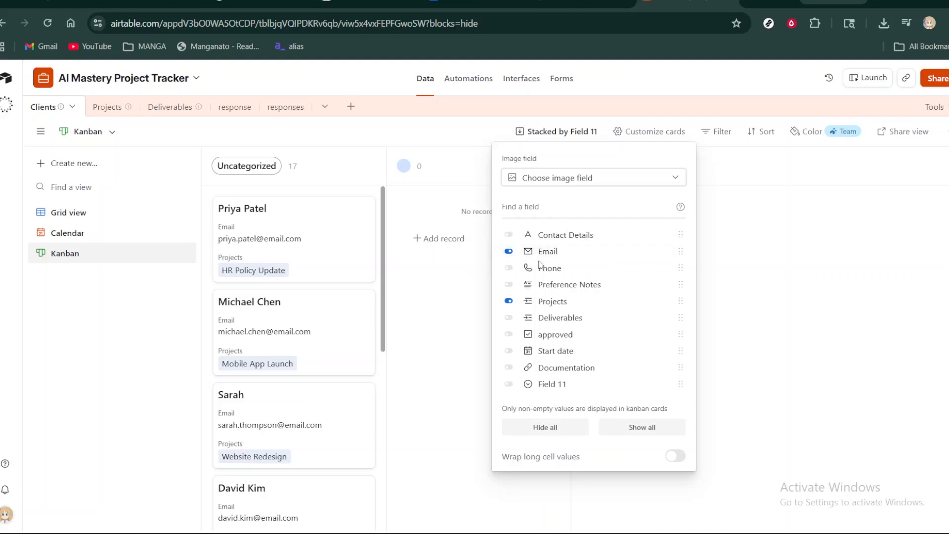
pyautogui.click(442, 285)
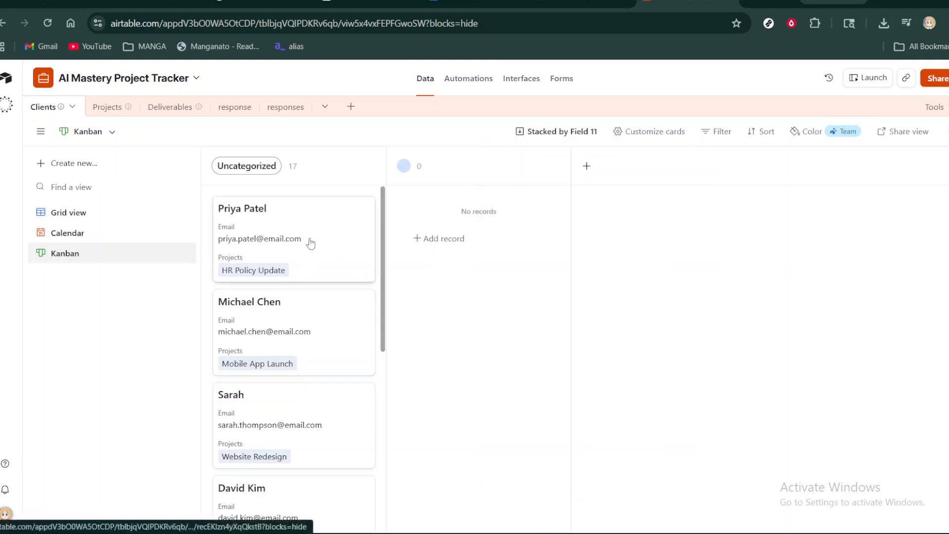
# Step: Move the HR Policy Update card below the Mobile App Launch card, and the Website Redesign card to the top of the Uncategorized stack
pyautogui.moveTo(310, 243); pyautogui.dragTo(304, 349)
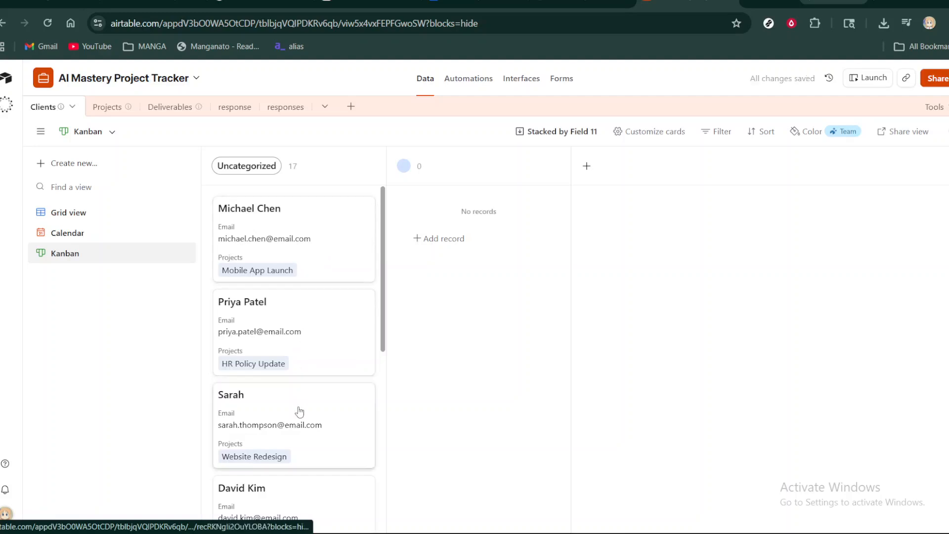
pyautogui.moveTo(299, 411); pyautogui.dragTo(307, 223)
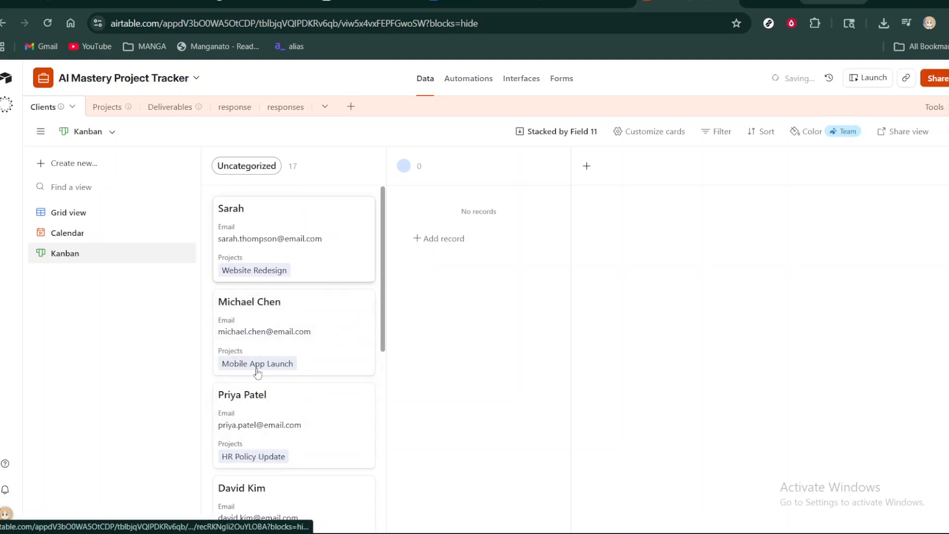